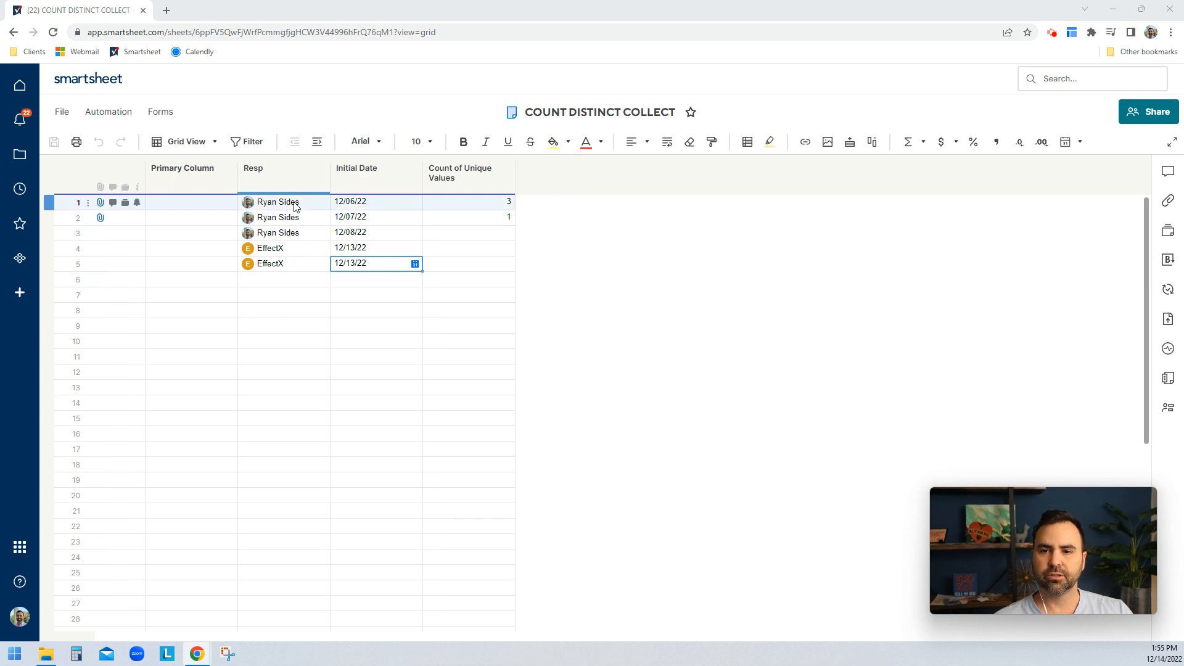
mouse_move(295, 206)
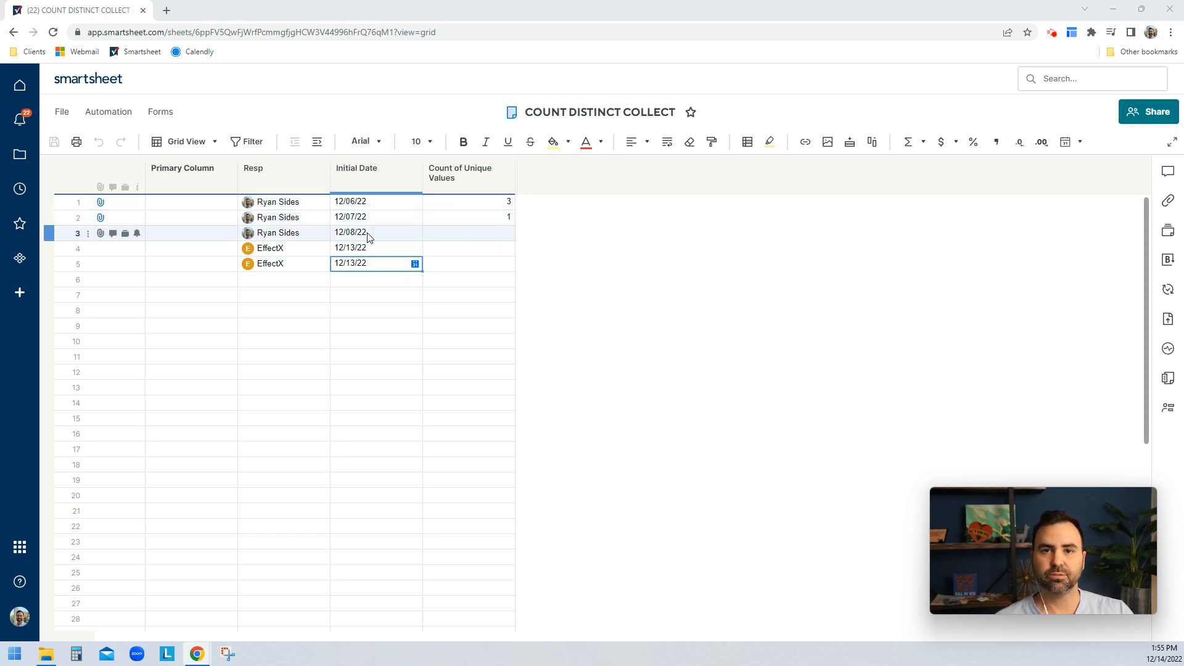
click(438, 204)
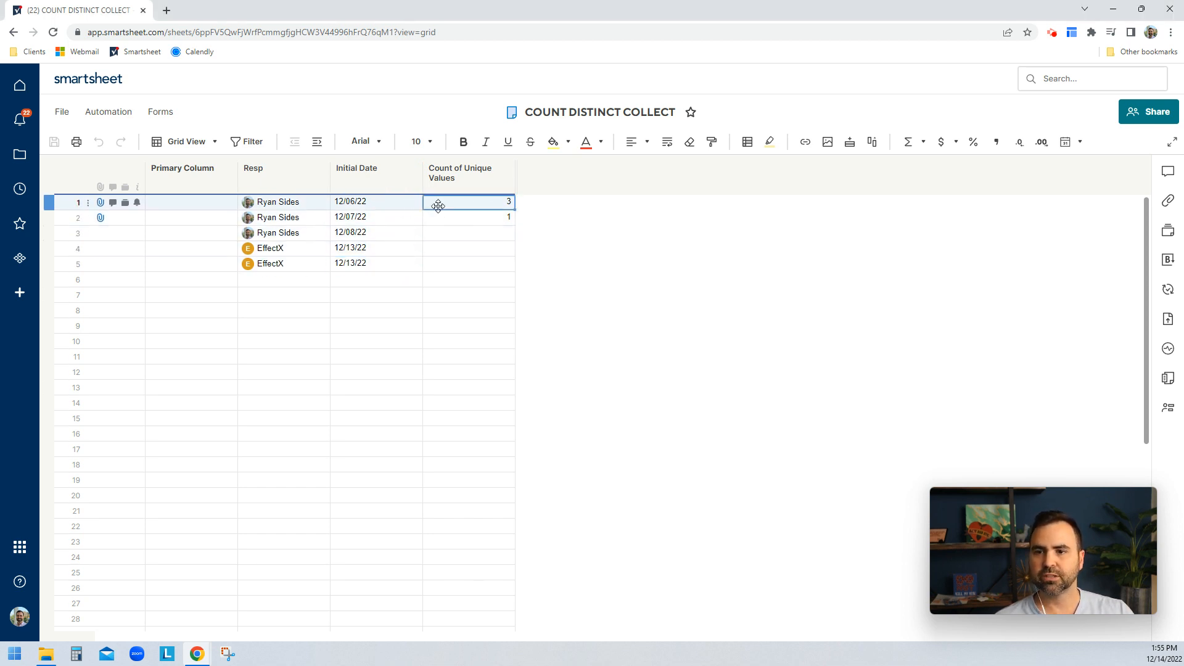
double_click(438, 205)
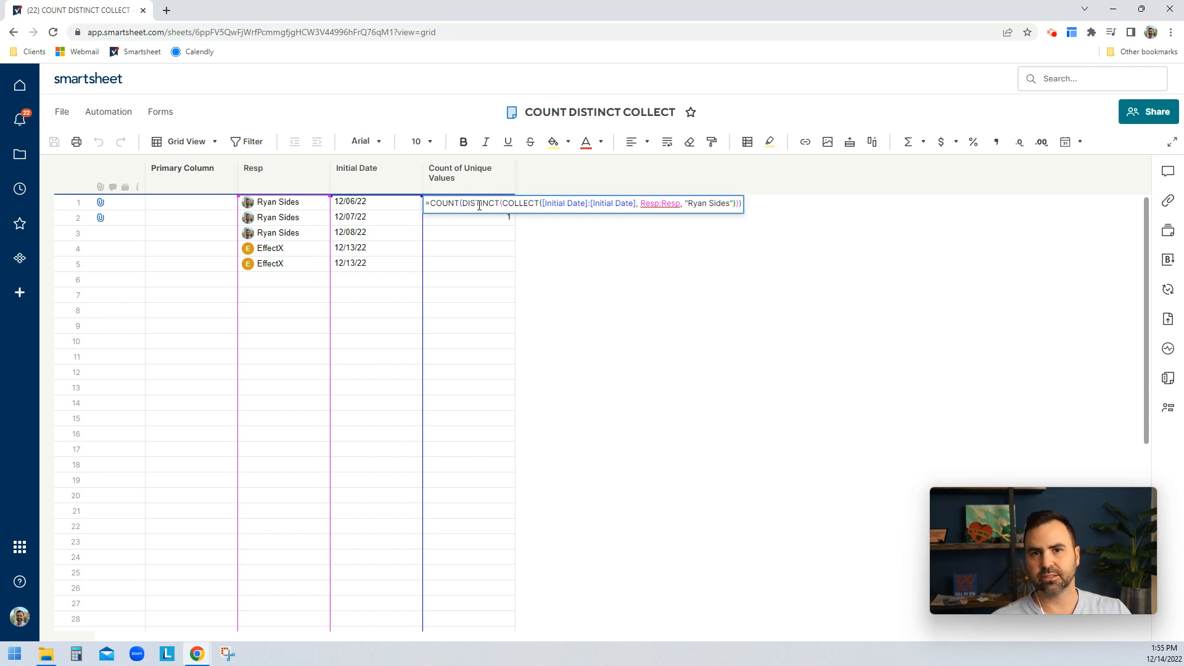
click(552, 203)
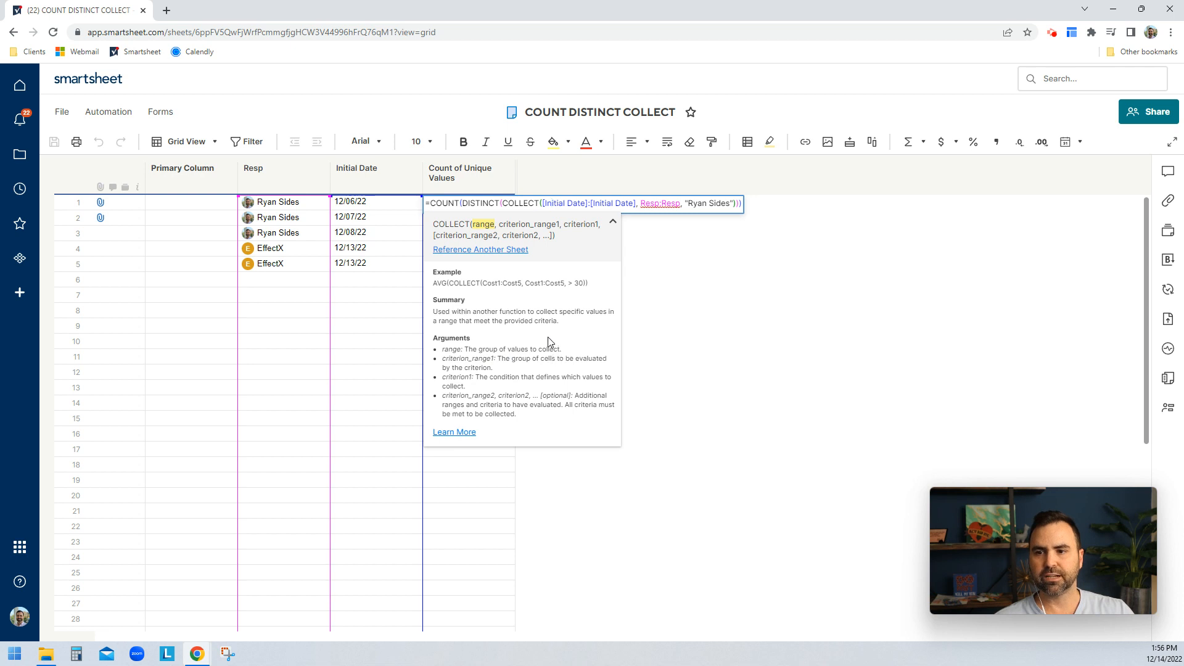
click(372, 177)
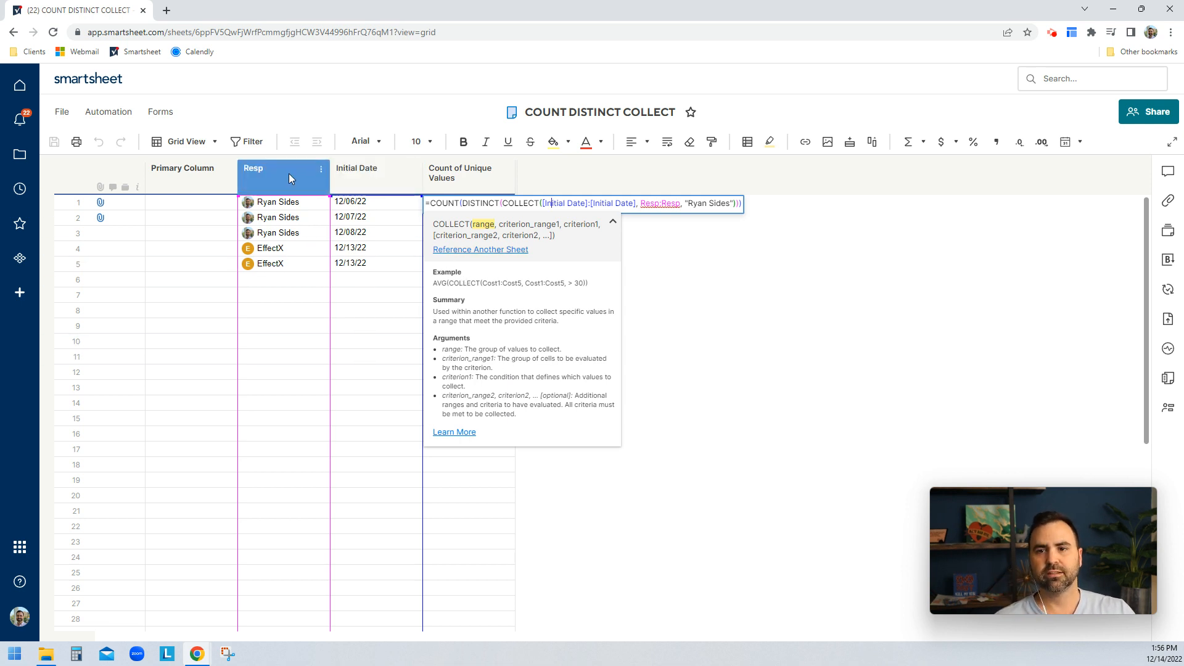
click(293, 260)
click(361, 202)
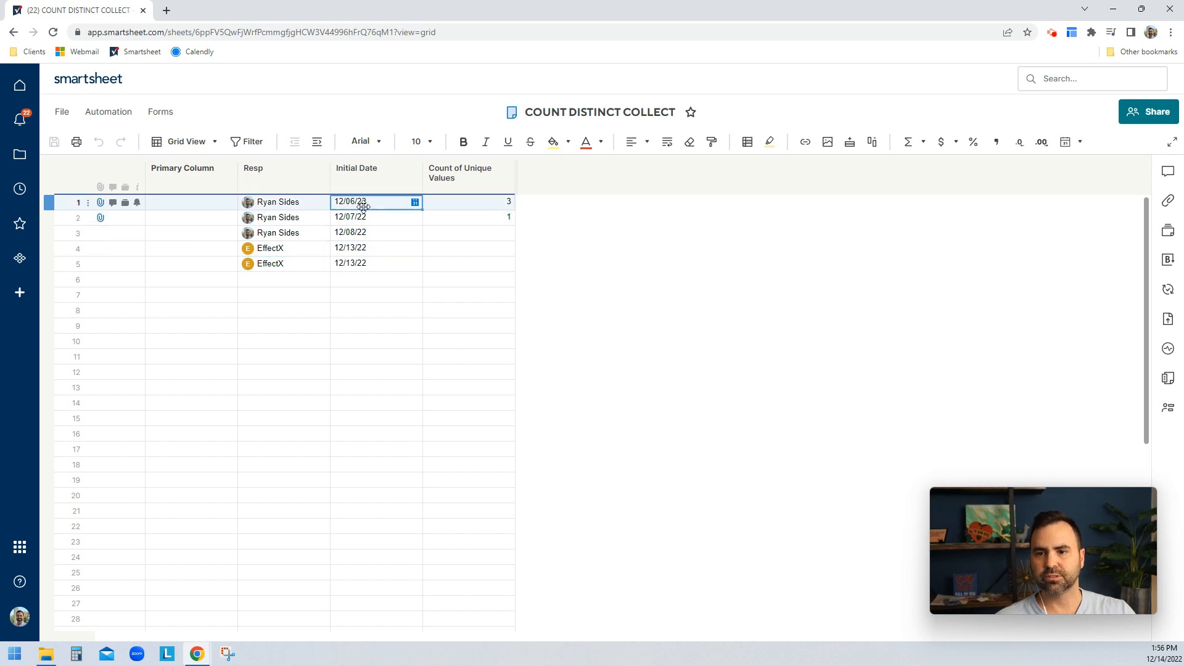
double_click(447, 204)
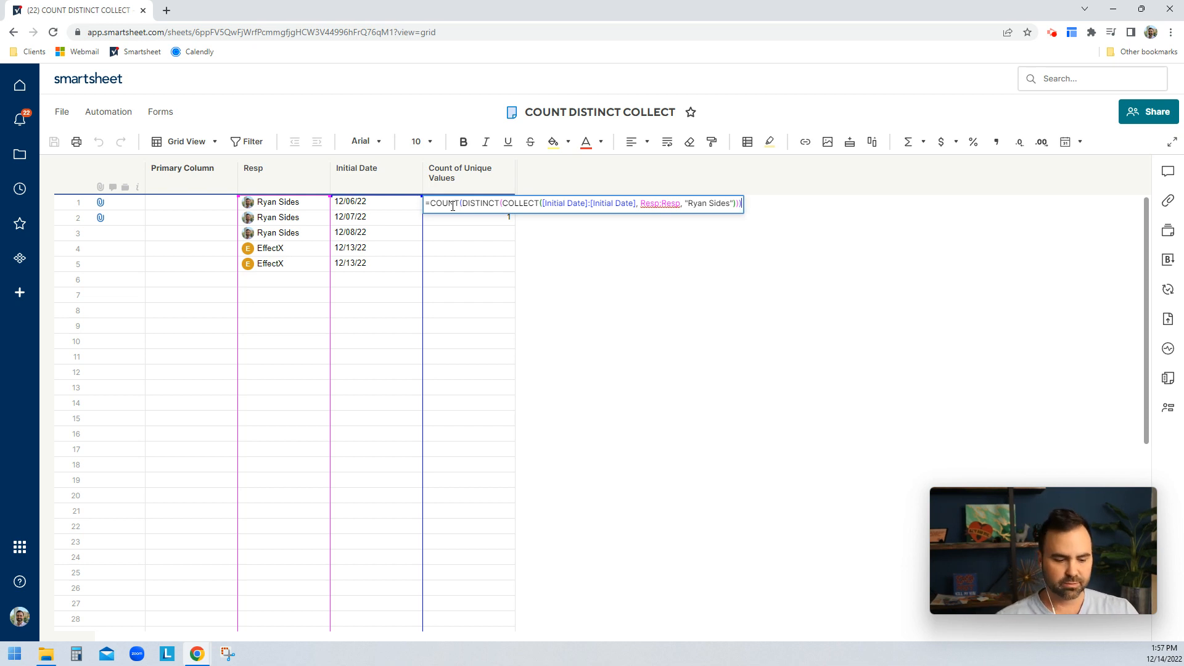
key(Return)
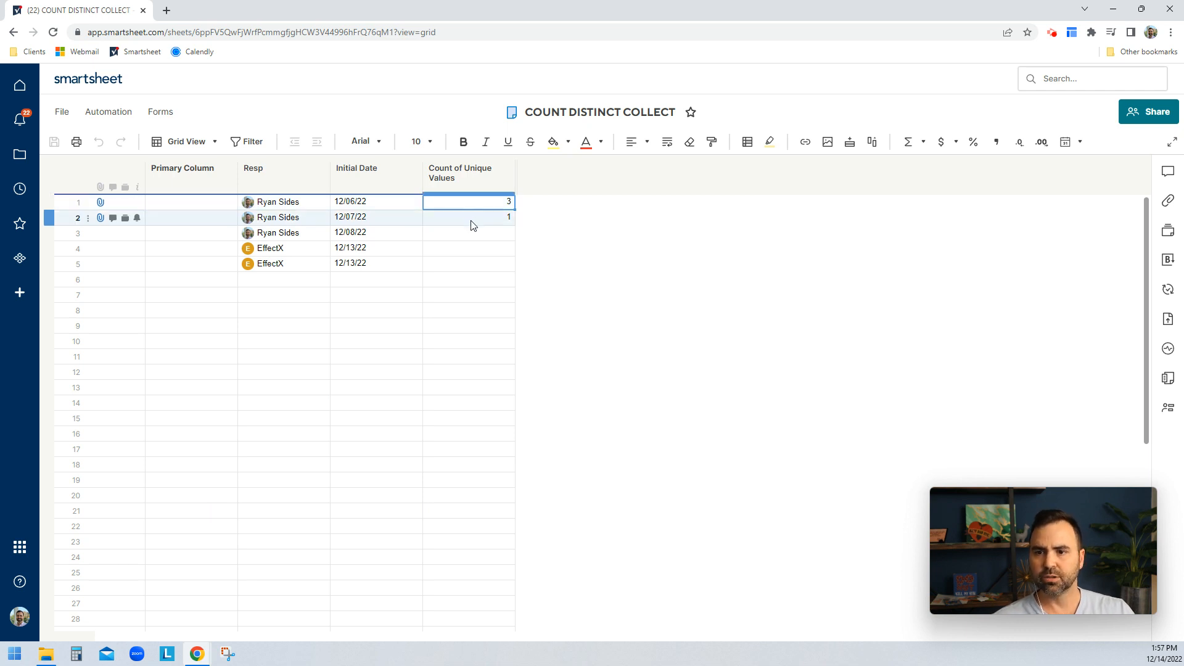
double_click(472, 221)
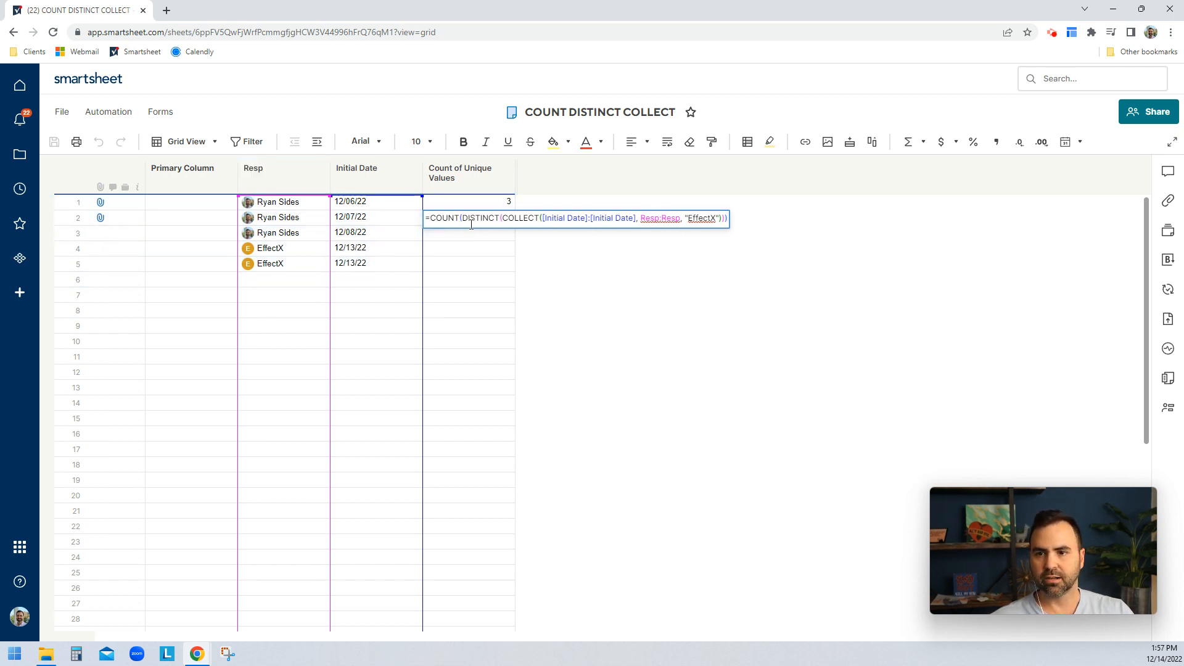
key(Return)
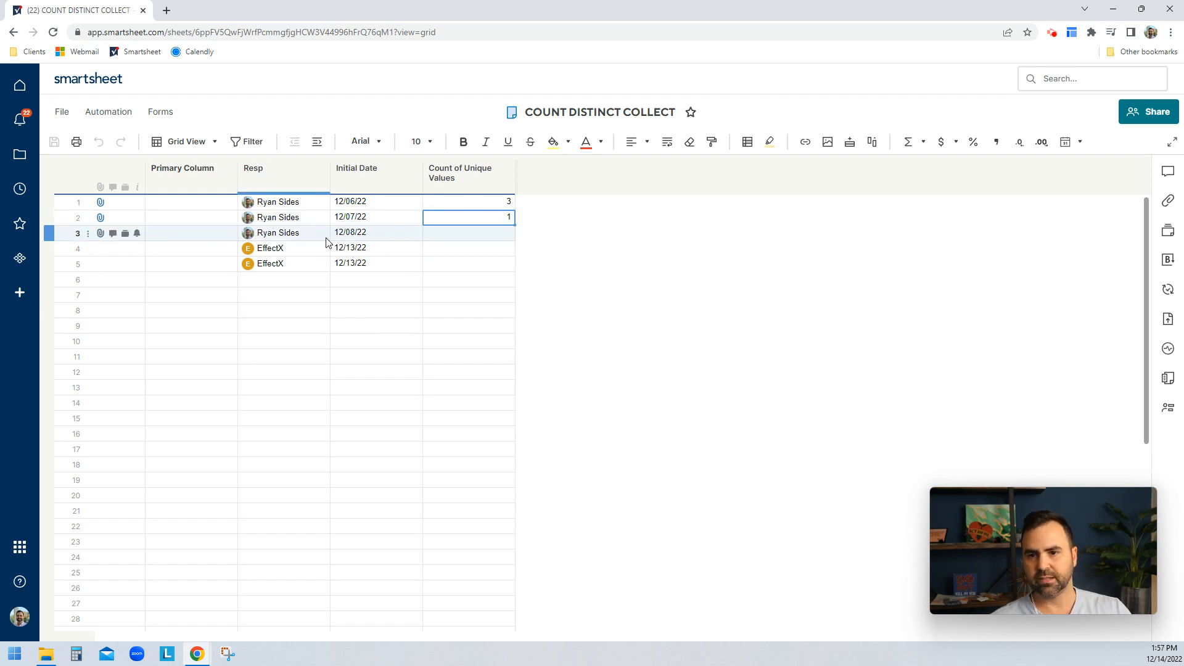
right_click(67, 248)
click(93, 167)
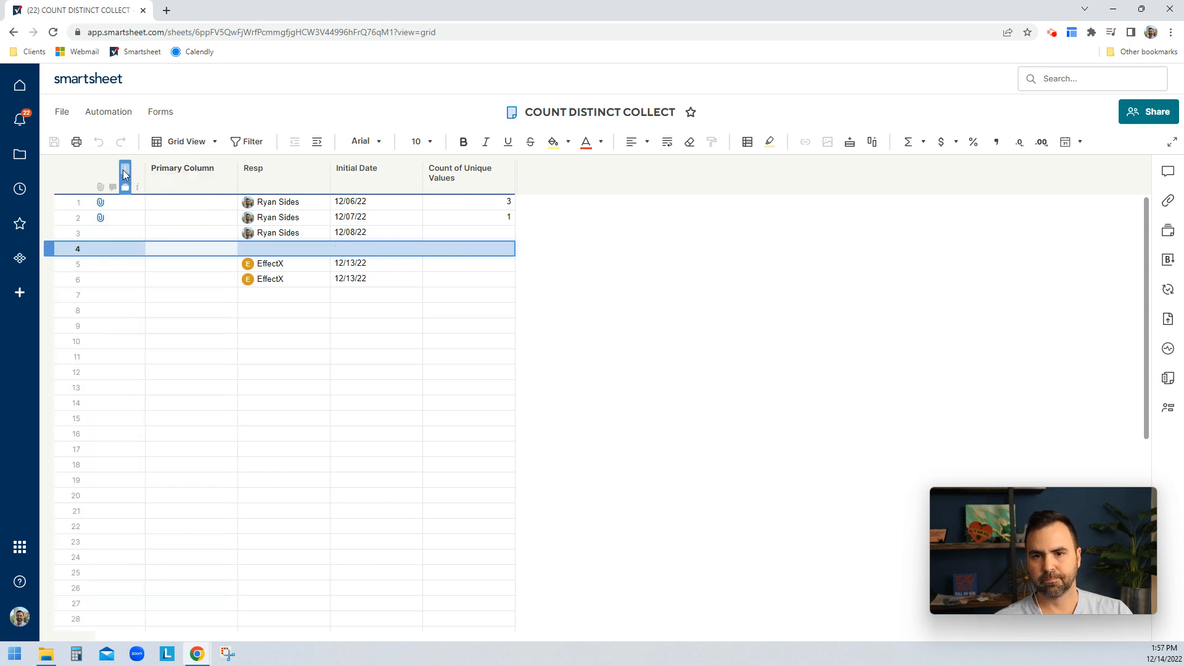
click(288, 247)
click(290, 236)
key(ctrl+c)
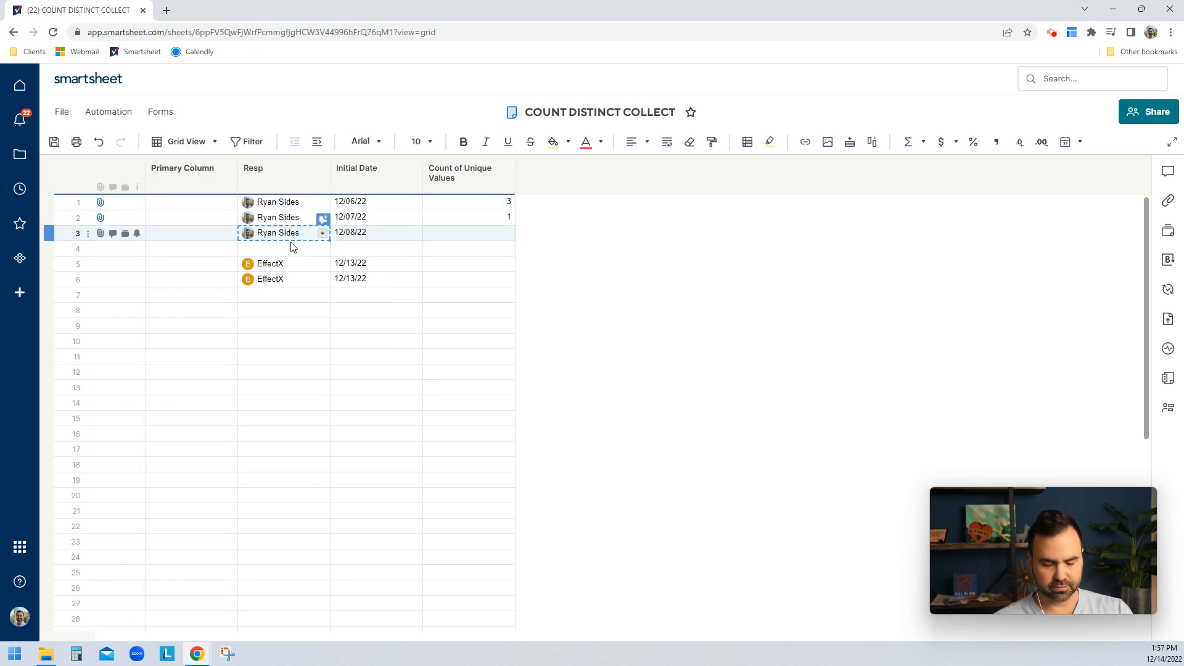
click(293, 248)
key(ctrl+v)
click(375, 235)
key(ctrl+c)
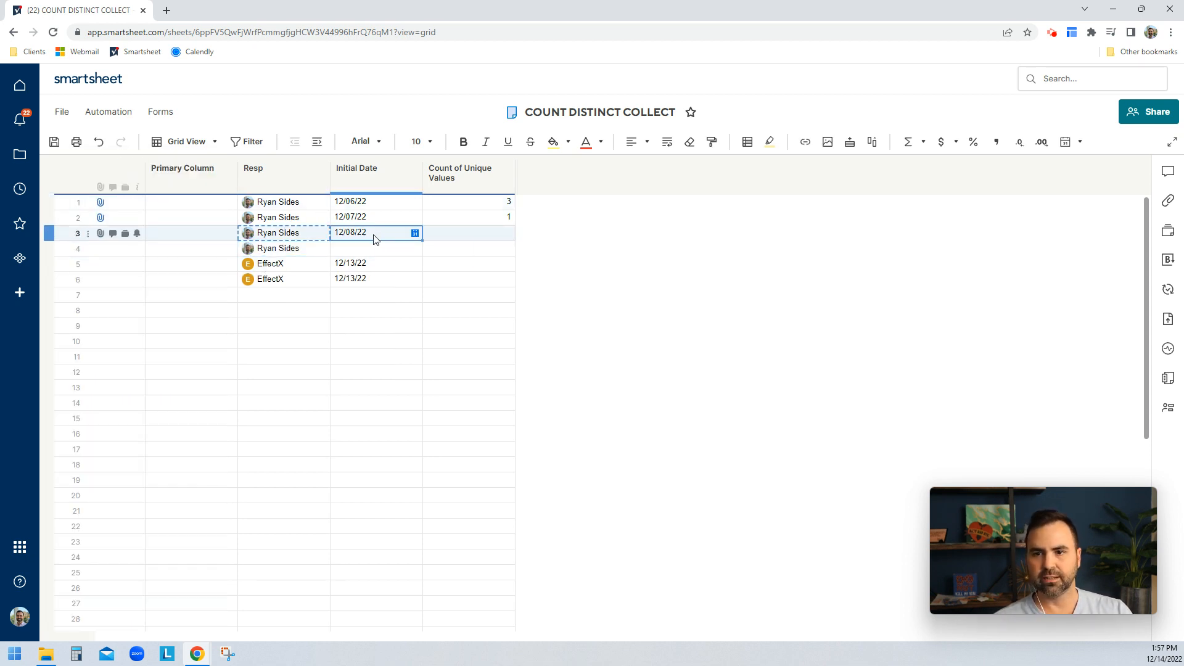
click(356, 249)
key(ctrl+v)
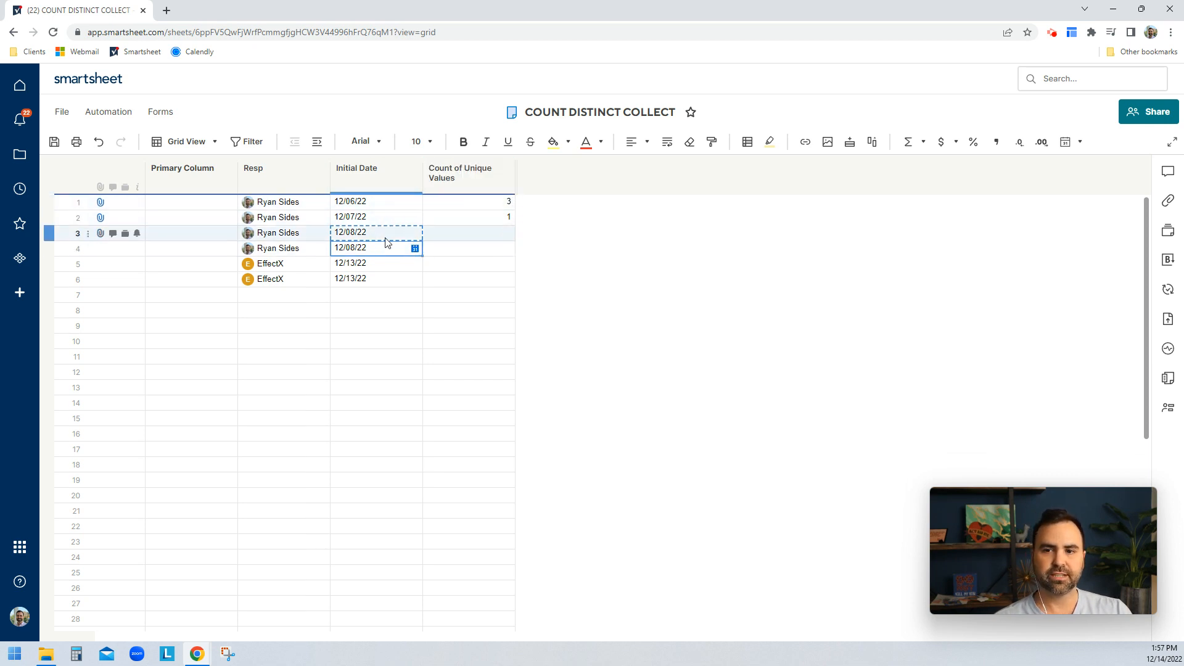
- Change the new row's Initial Date to 12/15/22 using the date picker
click(415, 249)
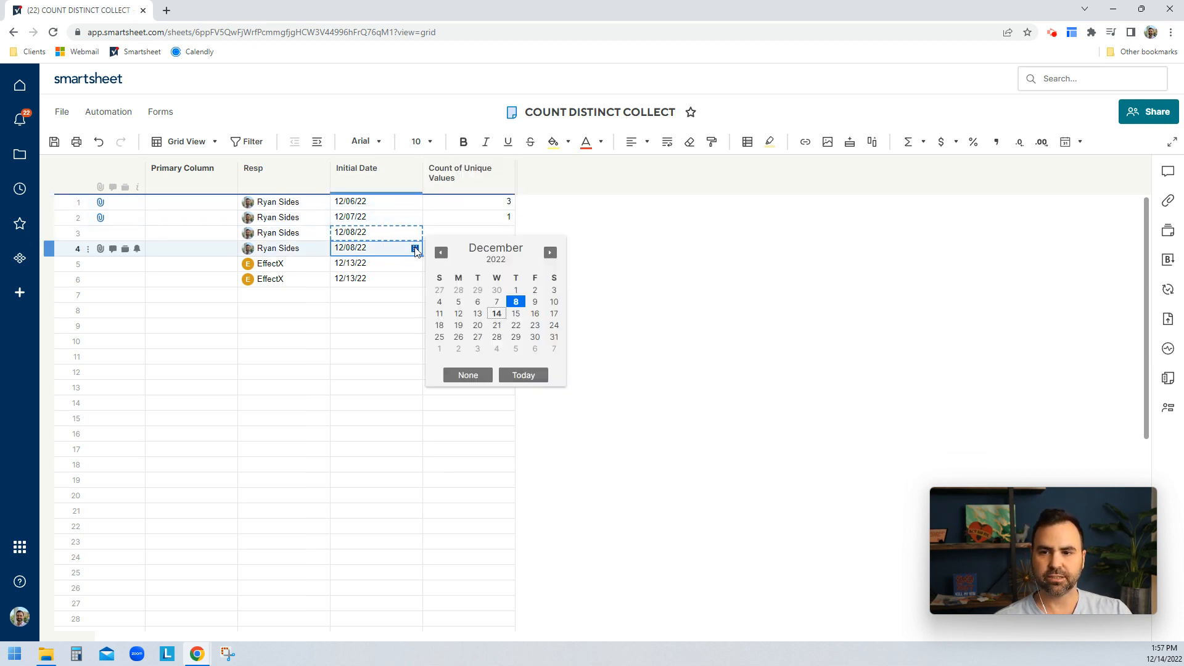
click(515, 313)
click(462, 202)
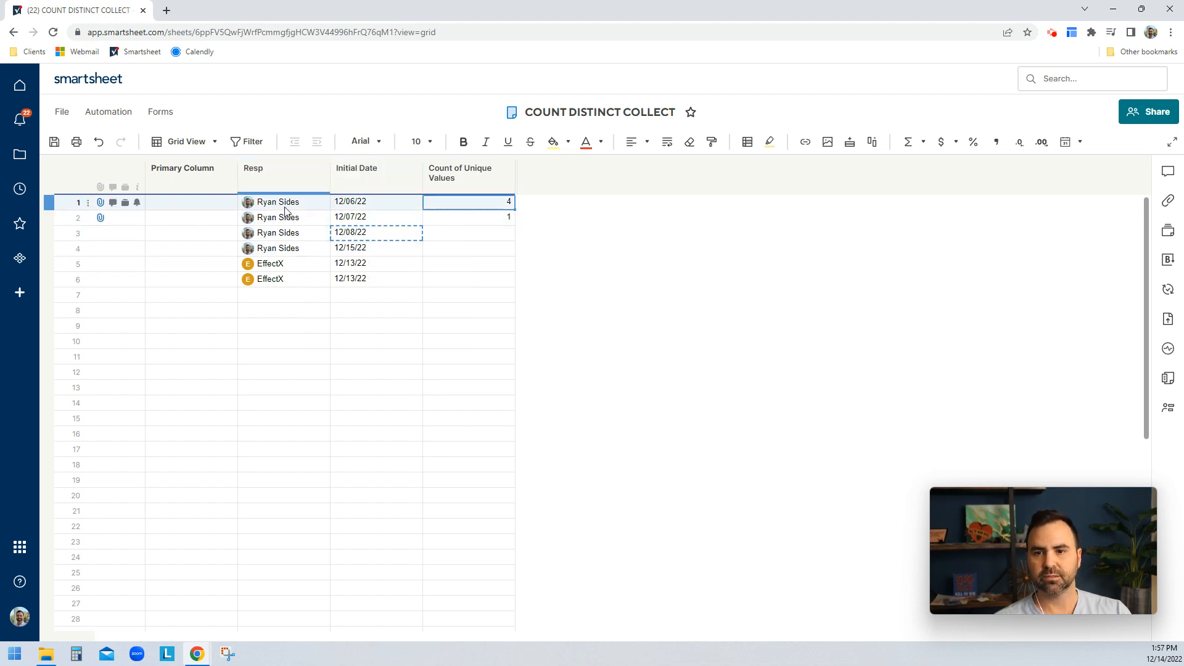
- Open the EffectX unique-count formula in row 2 to review it
mouse_move(283, 250)
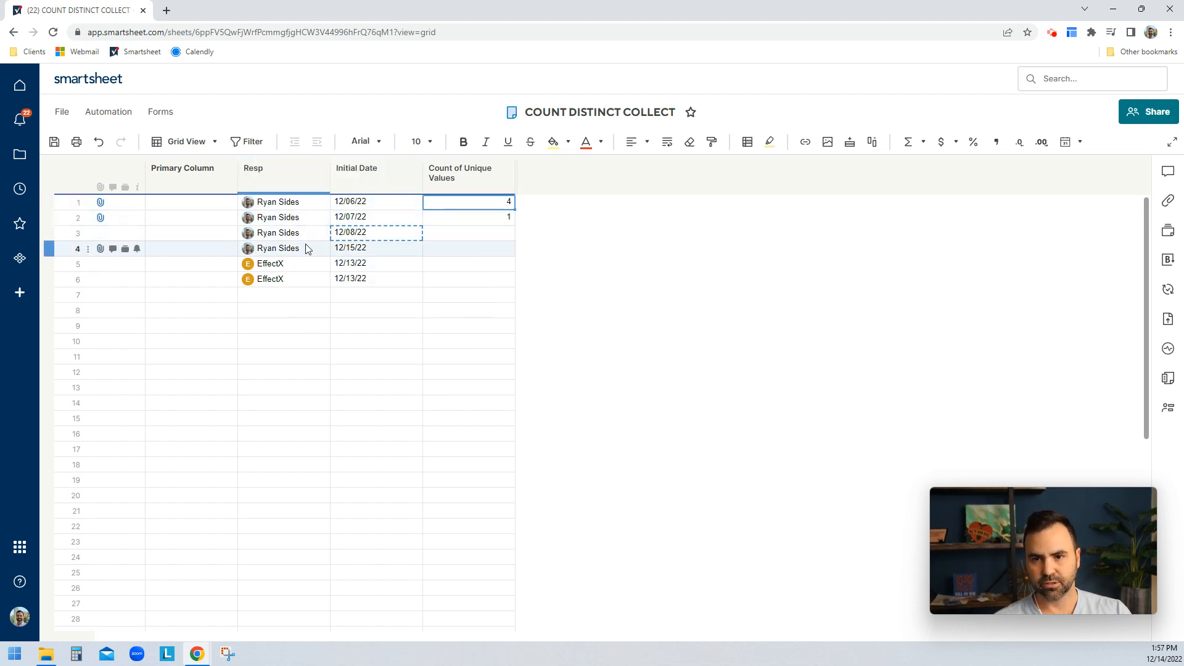
click(467, 222)
double_click(467, 222)
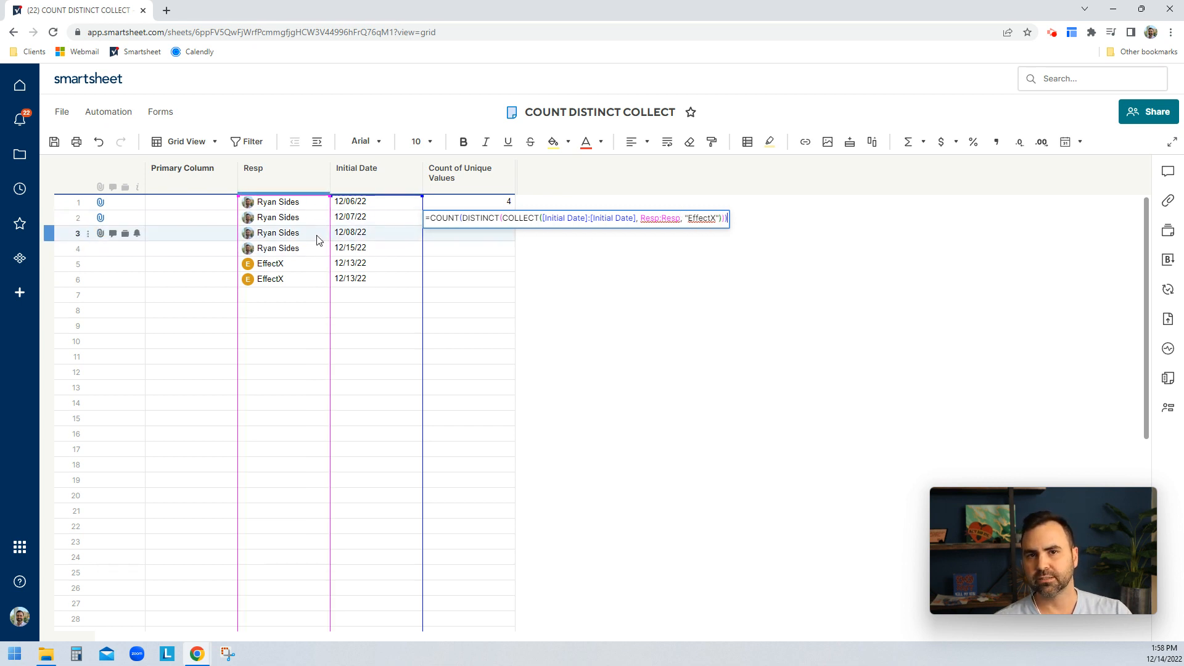
key(Return)
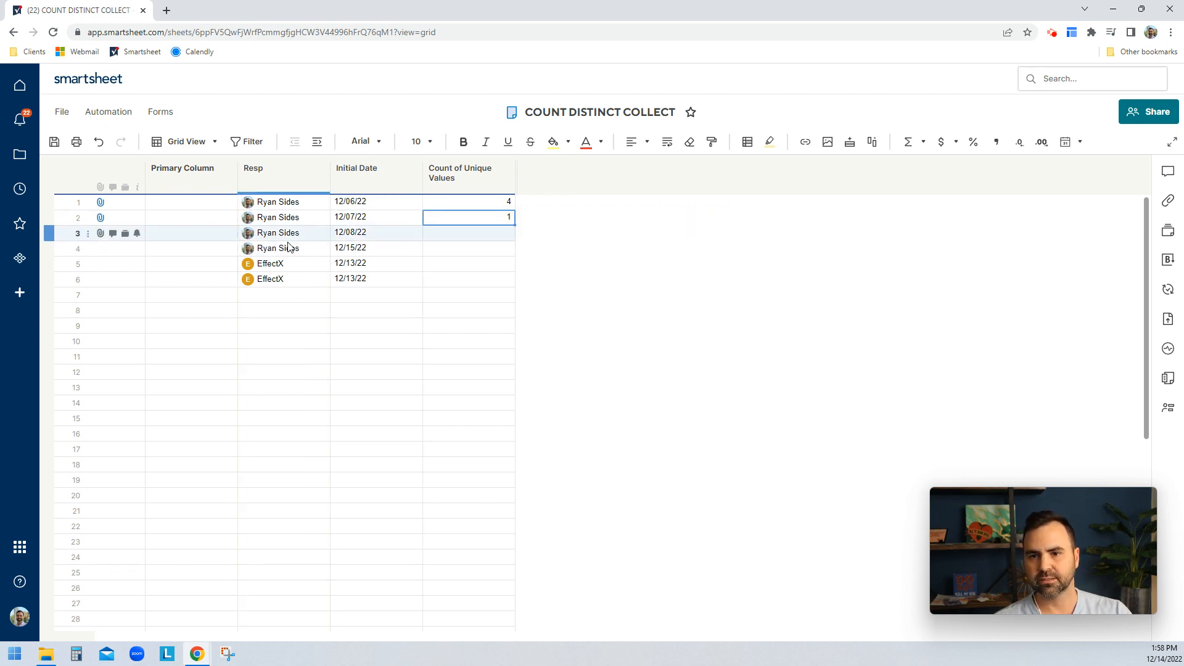
- Fill row 7 with EffectX and 12/13/22 copied from row 6
click(345, 282)
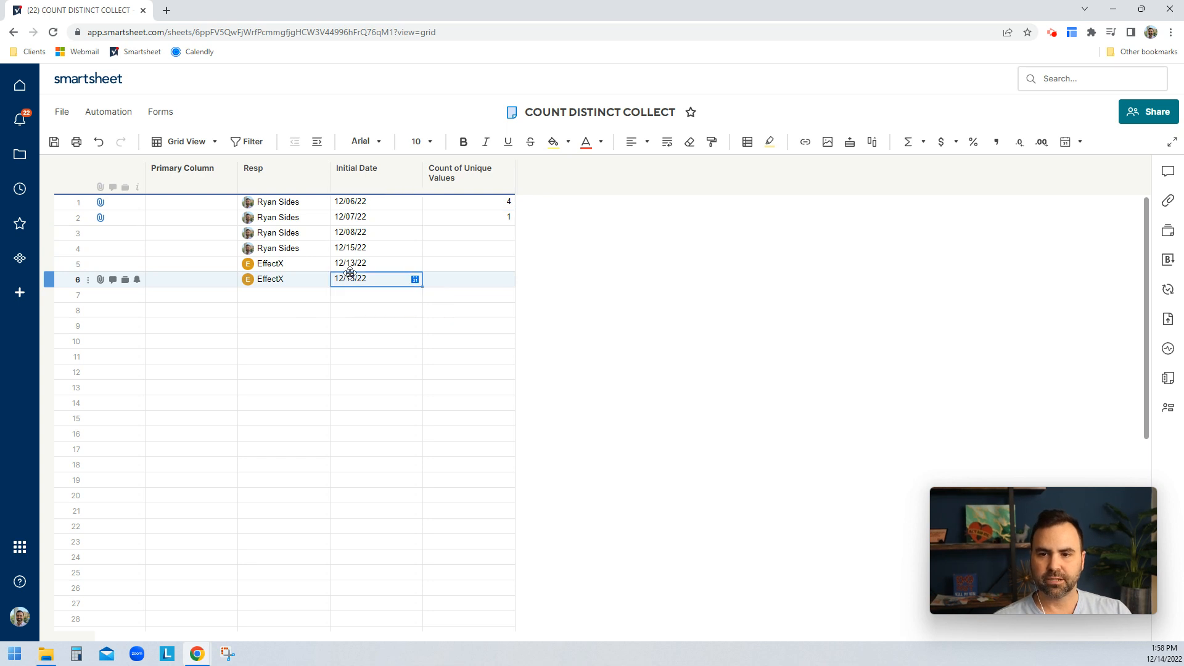
click(309, 282)
key(ctrl+c)
click(305, 294)
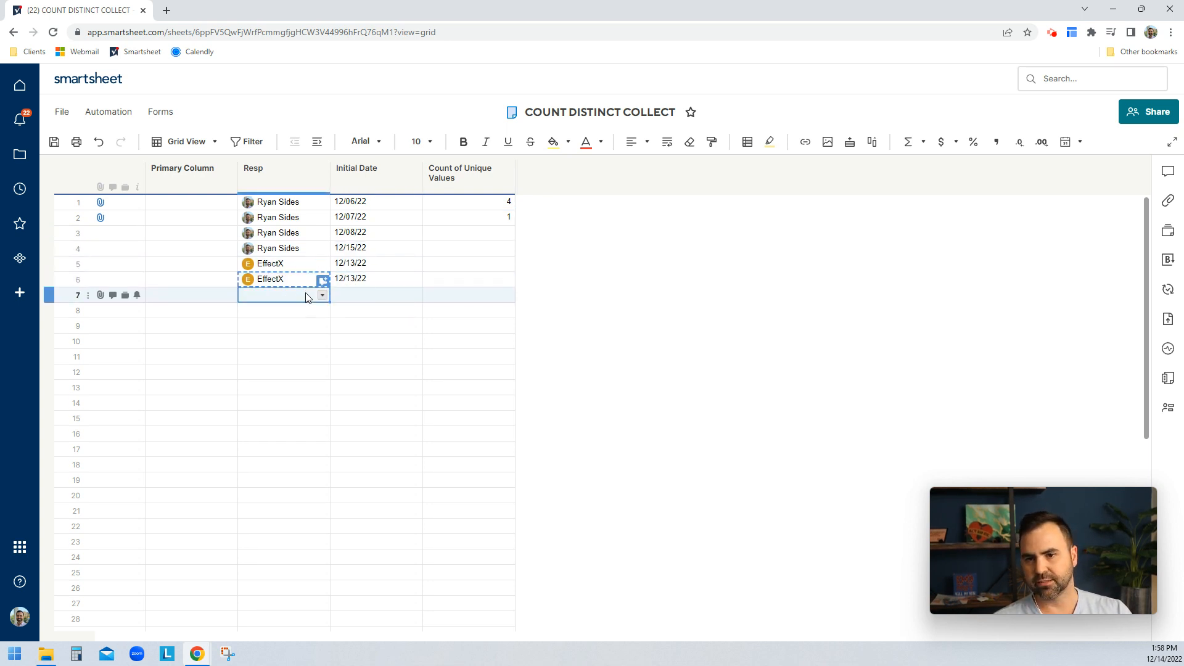
key(ctrl+v)
click(357, 282)
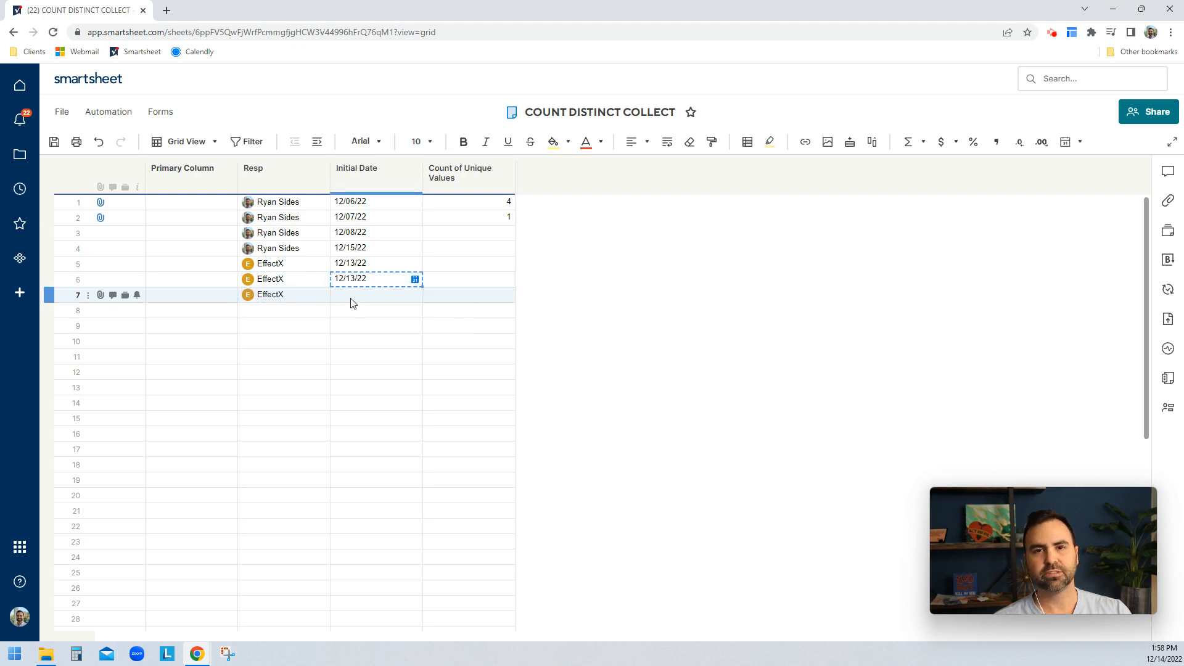
click(354, 298)
key(ctrl+v)
click(481, 221)
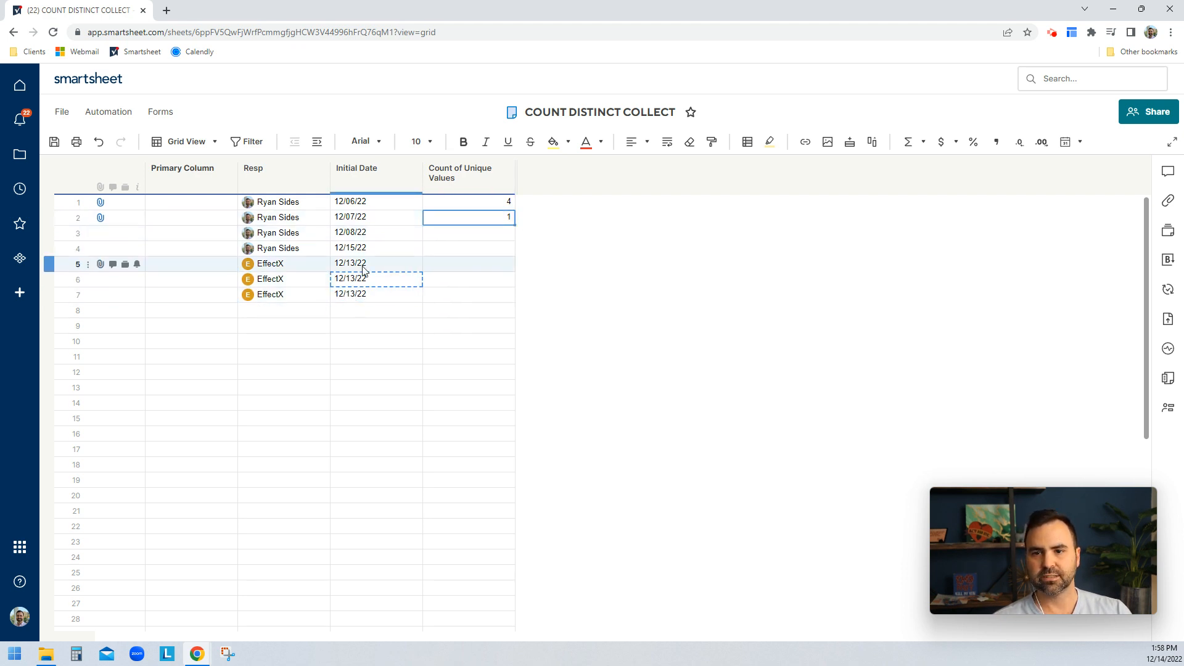
- Change row 7's Initial Date to 12/12/22 using the date picker
click(338, 295)
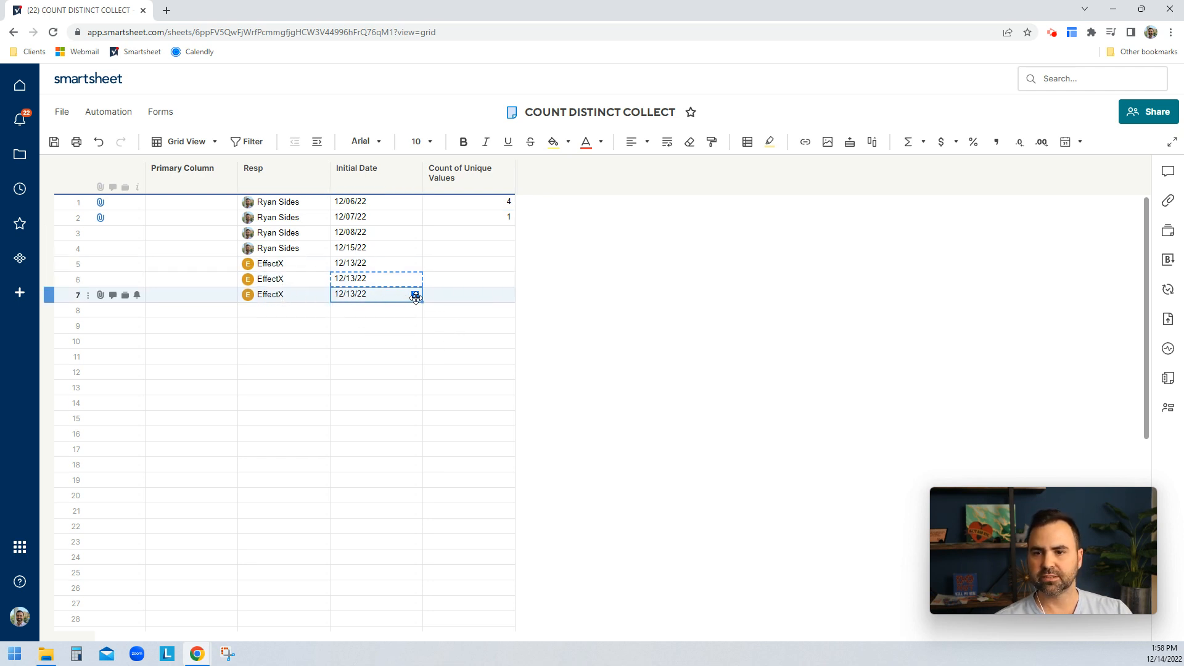
click(415, 295)
click(461, 361)
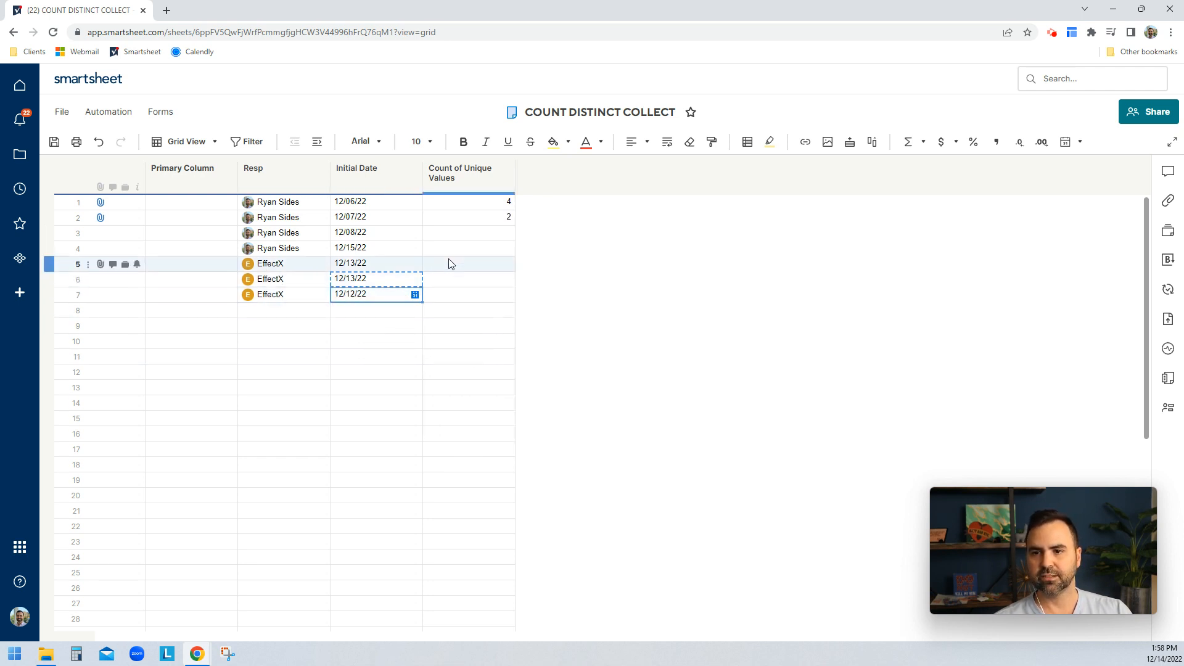
click(476, 219)
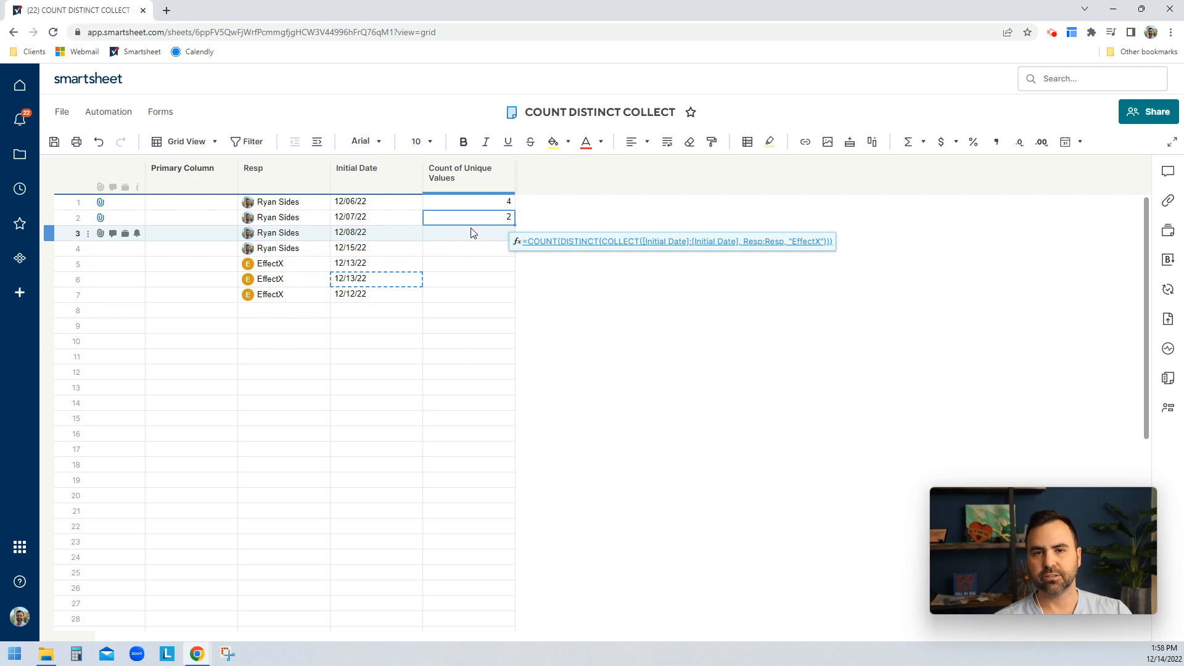